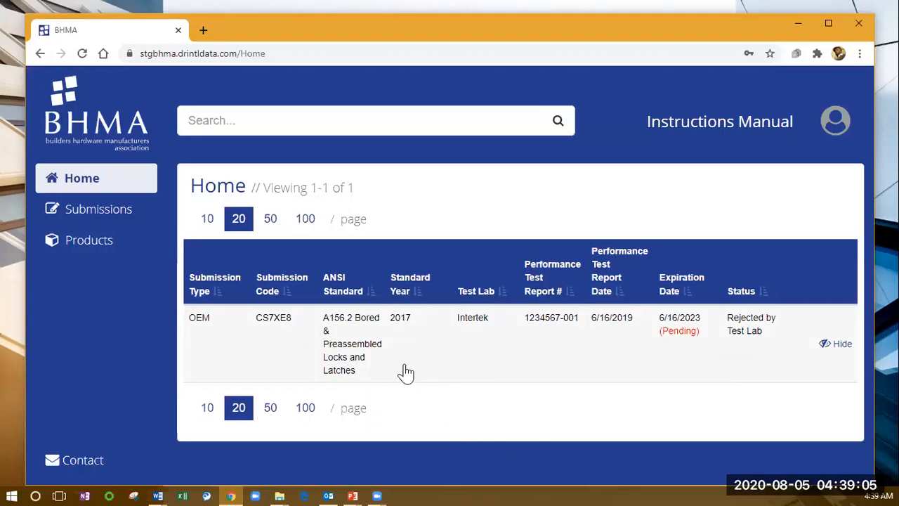
# Open the rejected OEM submission for A156.2 Bored & Preassembled Locks and Latches and review its rejection note and product list
pyautogui.click(459, 349)
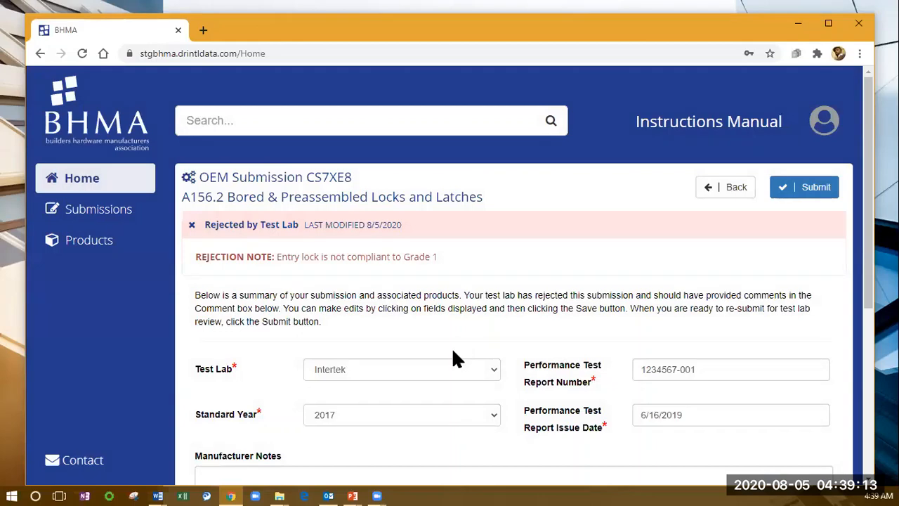
pyautogui.scroll(-1, 456, 300)
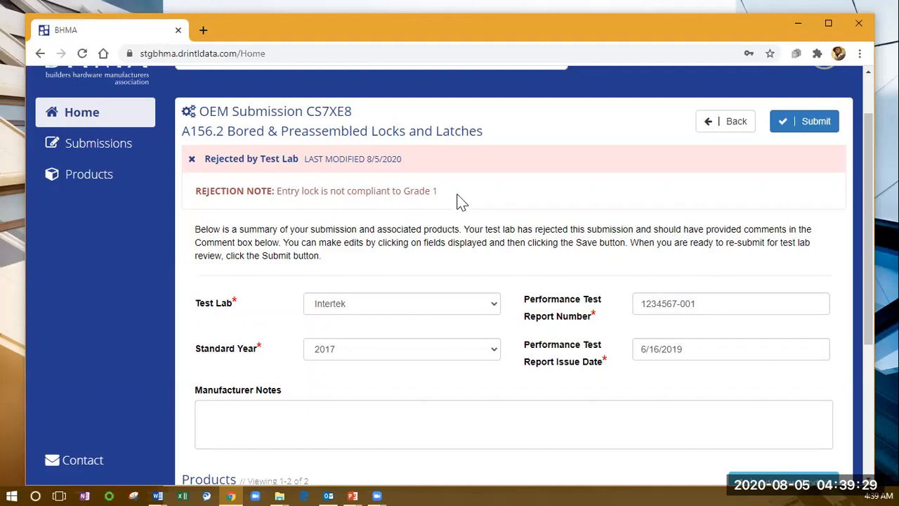
pyautogui.scroll(-3, 459, 203)
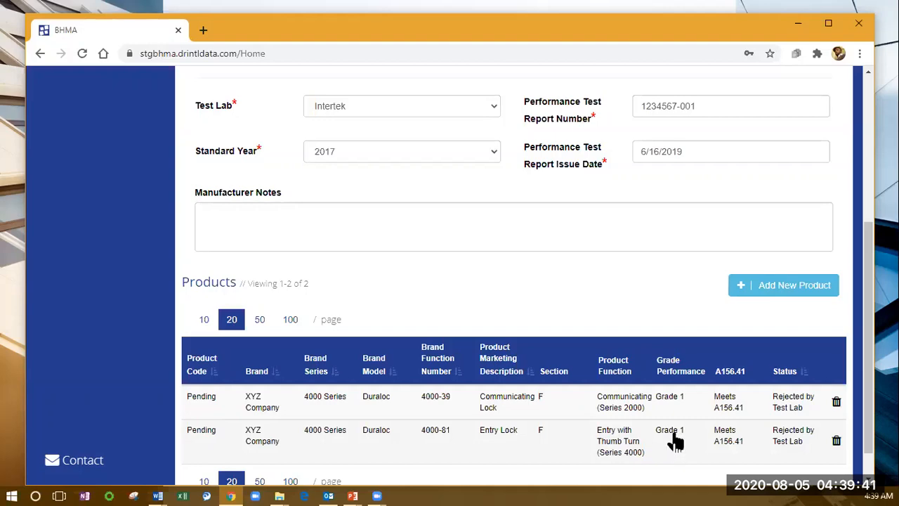
pyautogui.scroll(3, 534, 397)
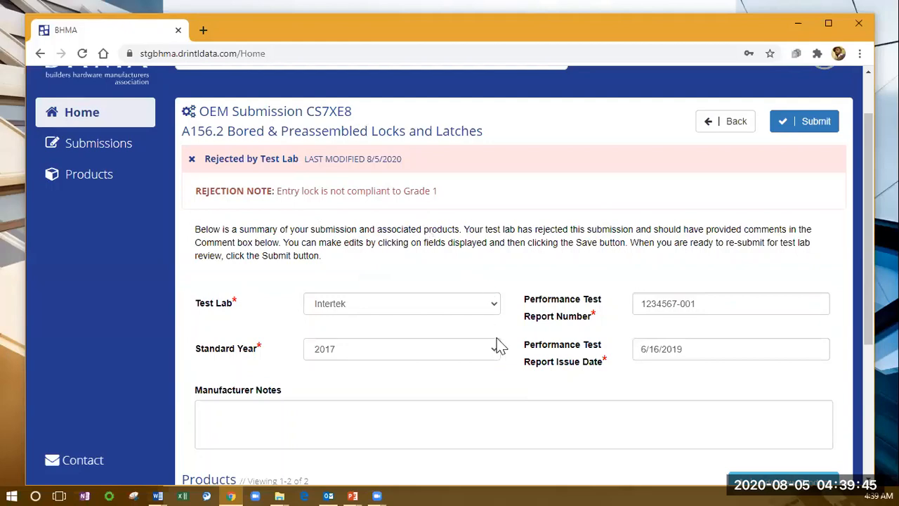
pyautogui.scroll(-2, 495, 348)
pyautogui.scroll(-1, 500, 353)
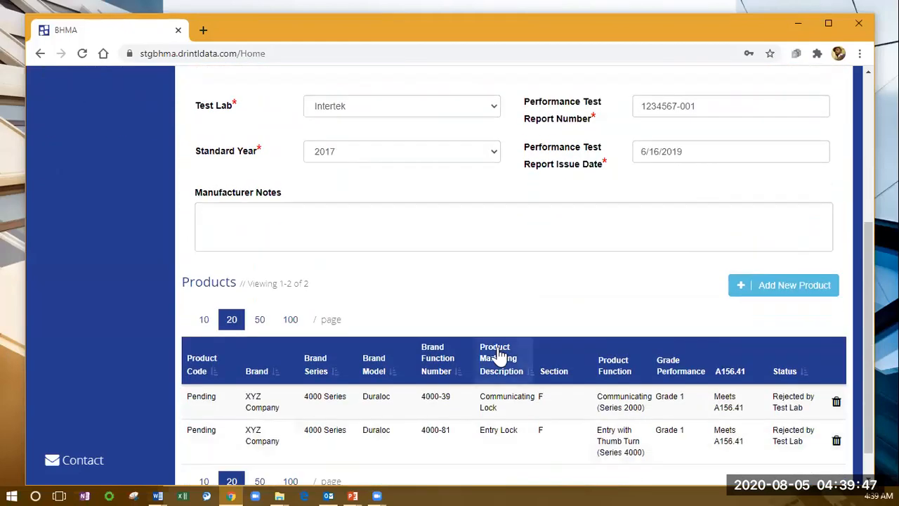
pyautogui.scroll(-1, 499, 355)
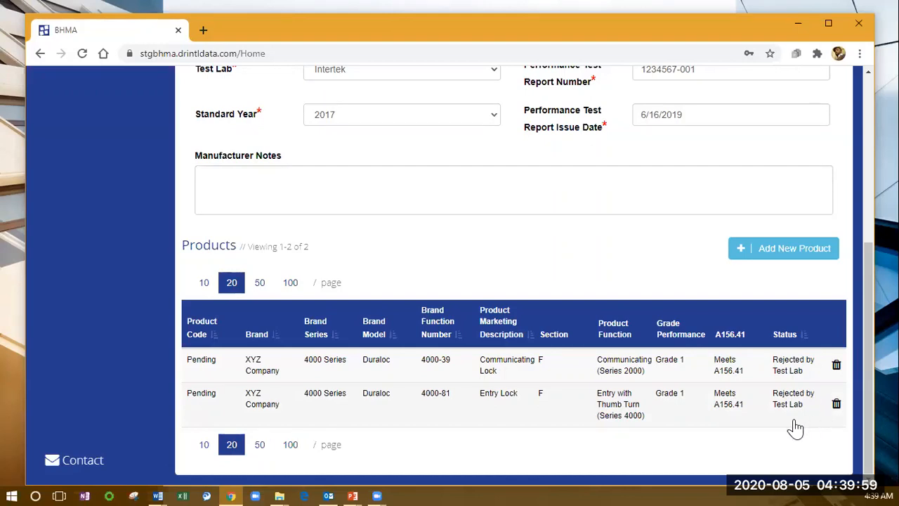
# Set the Entry Lock product's grade to 2, save the product and close its information dialog
pyautogui.click(684, 406)
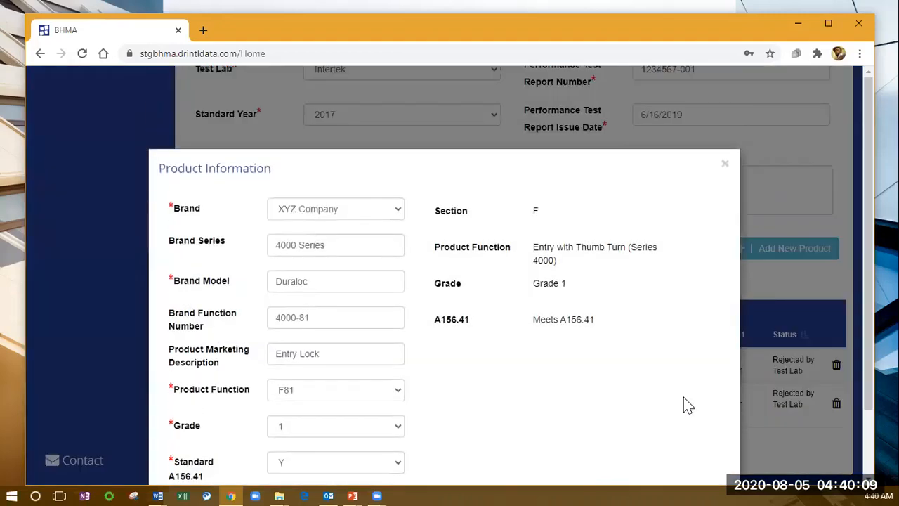
pyautogui.scroll(-1, 522, 297)
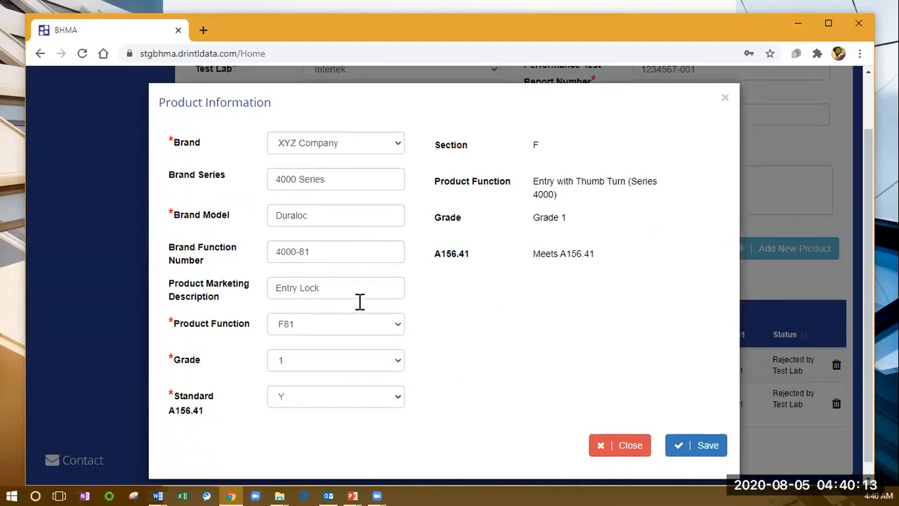
pyautogui.click(395, 361)
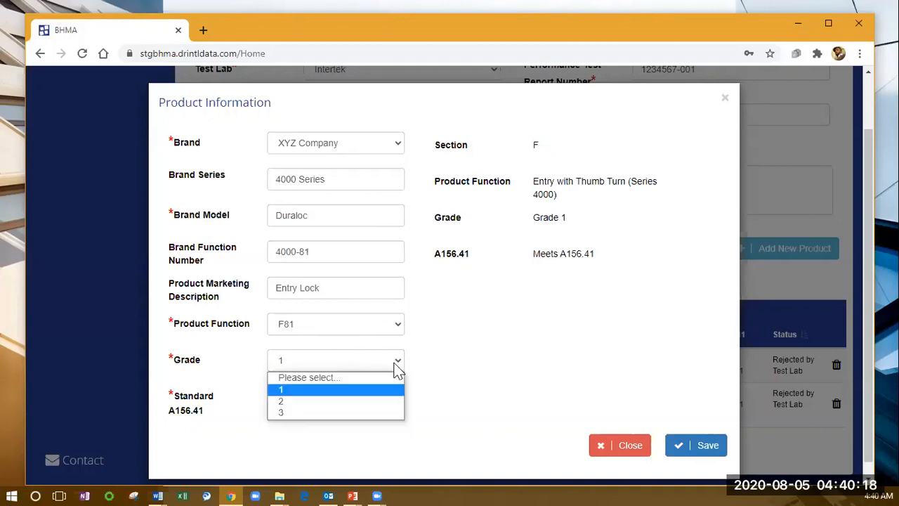
pyautogui.click(353, 401)
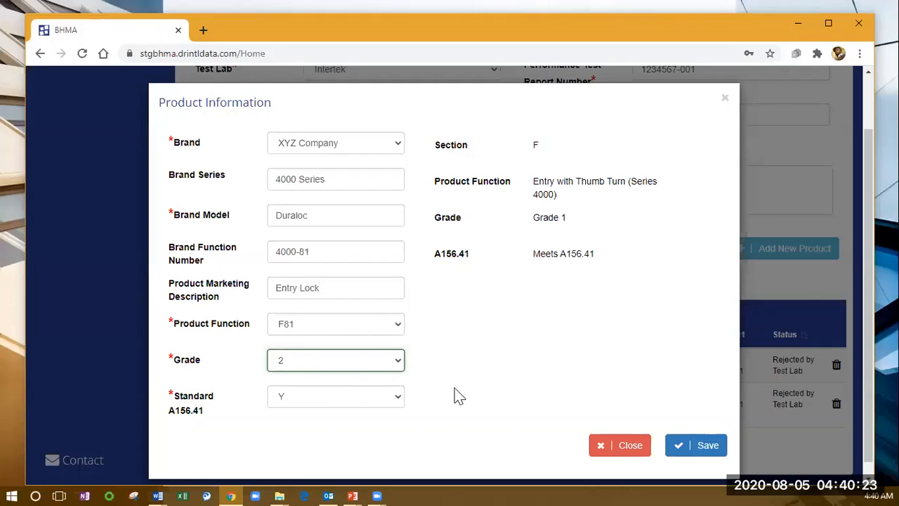
pyautogui.click(696, 449)
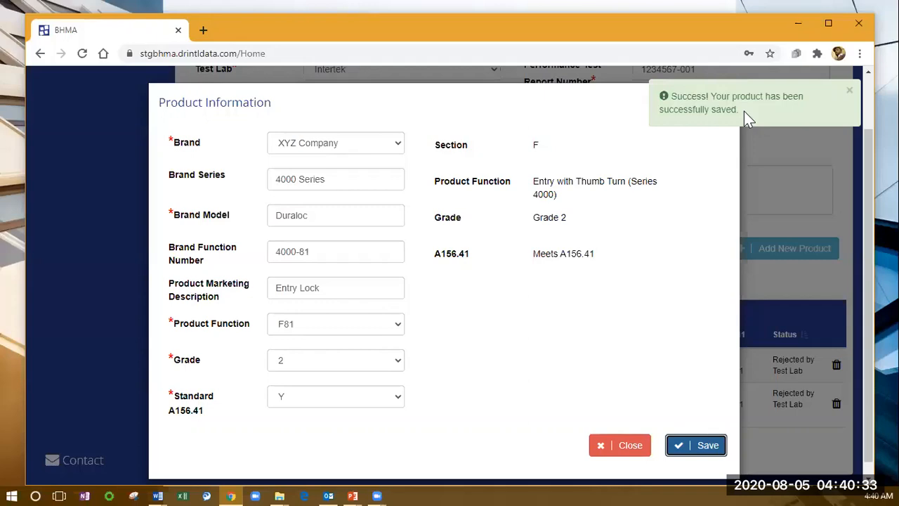
pyautogui.click(613, 450)
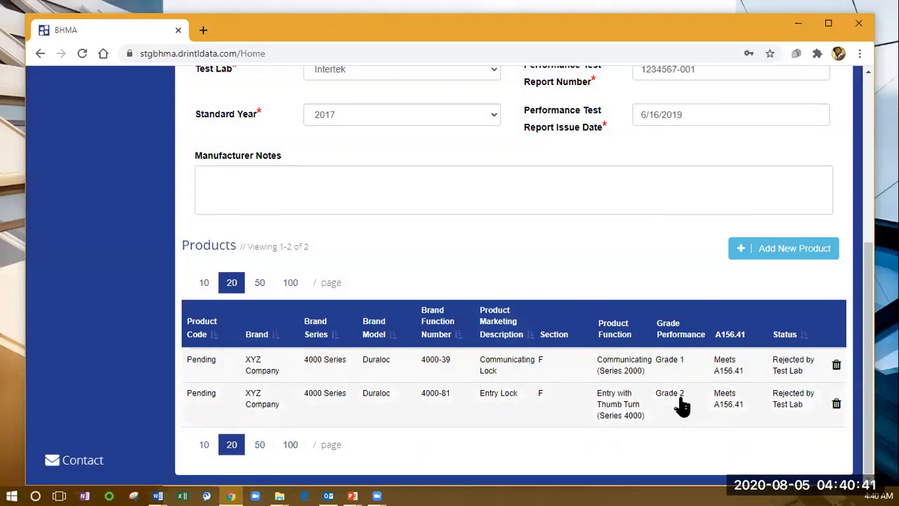
# Enter "Revised grade of entry lock" as the manufacturer notes of the submission
pyautogui.scroll(3, 316, 232)
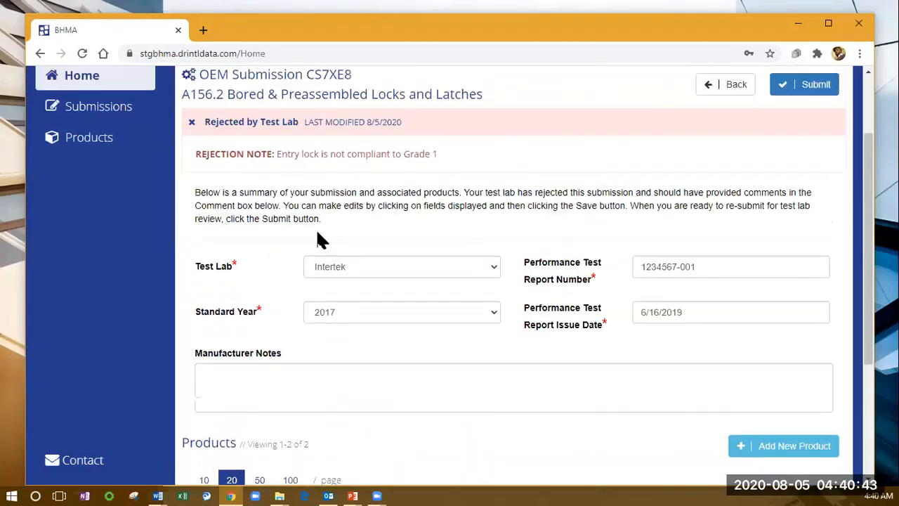
pyautogui.scroll(-2, 302, 320)
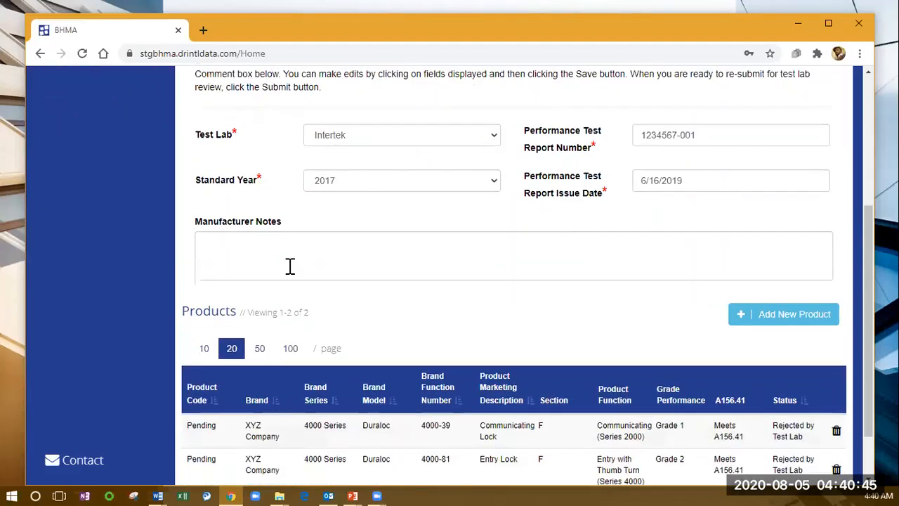
pyautogui.click(279, 241)
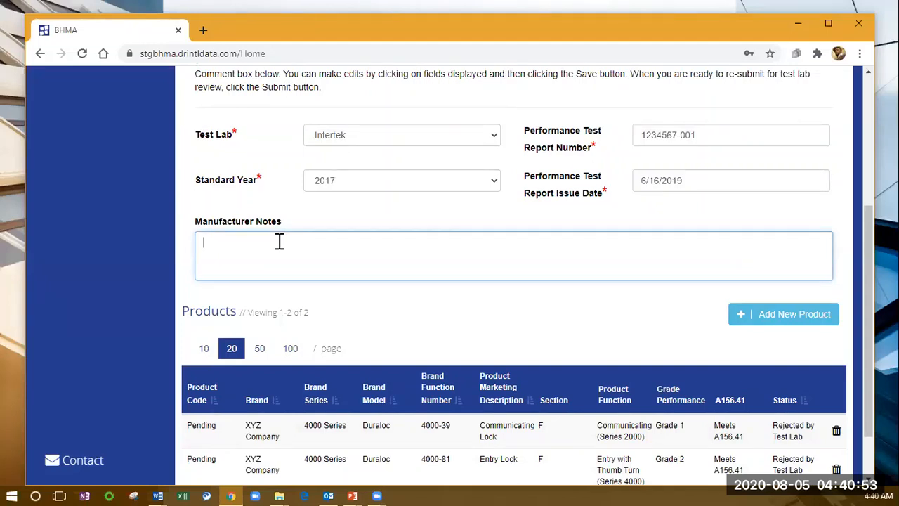
pyautogui.write('Revise')
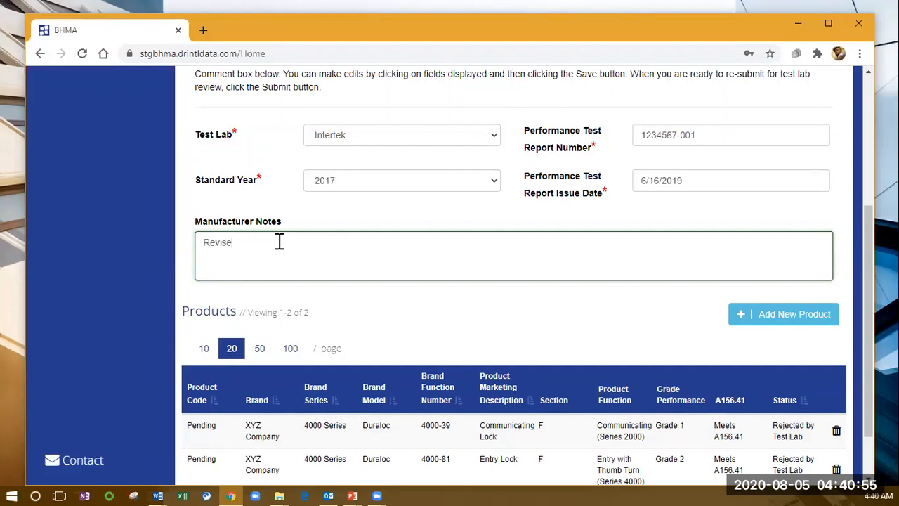
pyautogui.write('d grade of entry lock')
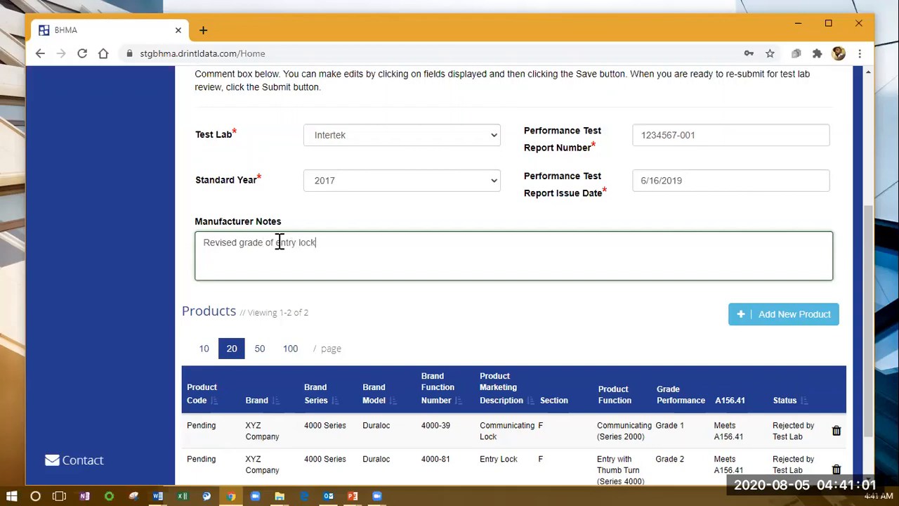
pyautogui.click(651, 322)
# Save the edited submission and submit its products for test lab review
pyautogui.scroll(-1, 651, 334)
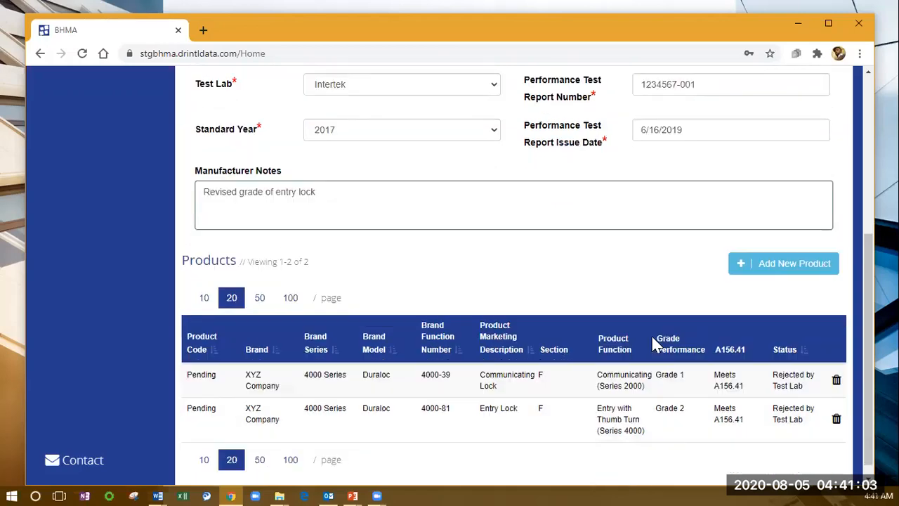
pyautogui.scroll(2, 650, 334)
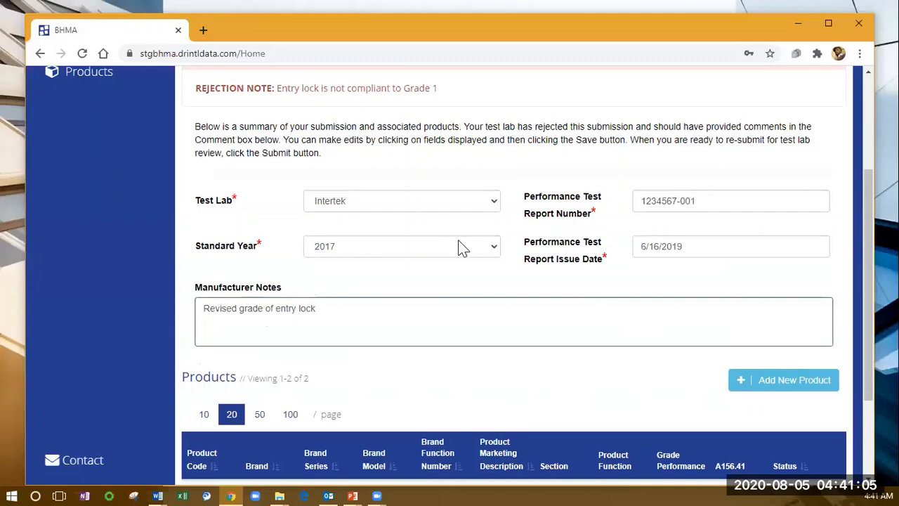
pyautogui.scroll(-1, 465, 247)
pyautogui.scroll(1, 463, 248)
pyautogui.scroll(-3, 460, 247)
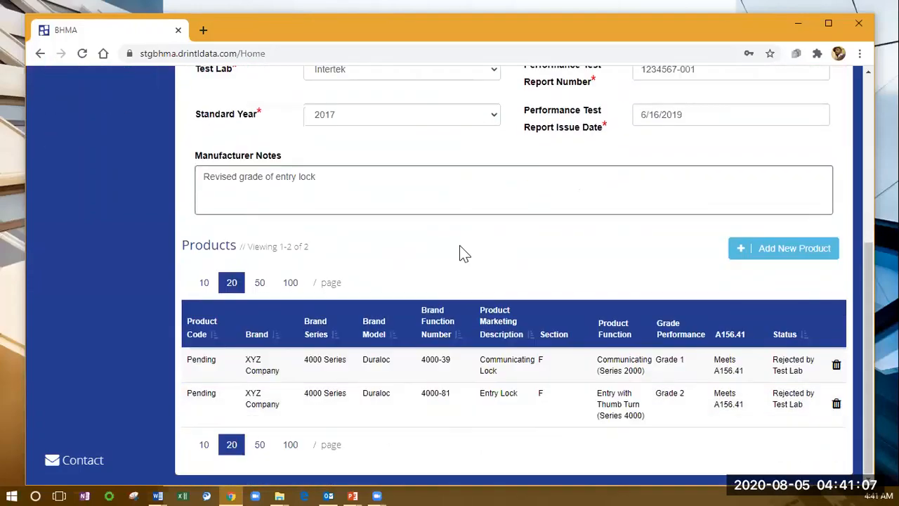
pyautogui.scroll(4, 652, 349)
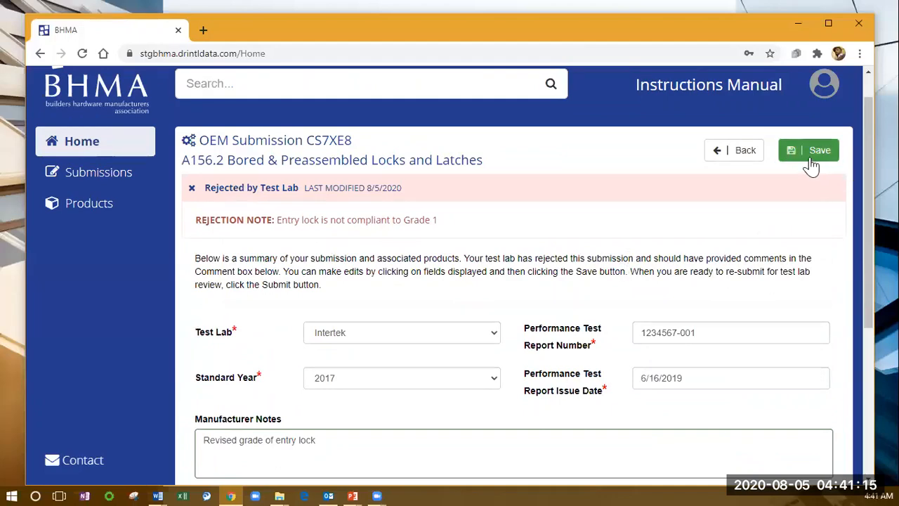
pyautogui.click(806, 155)
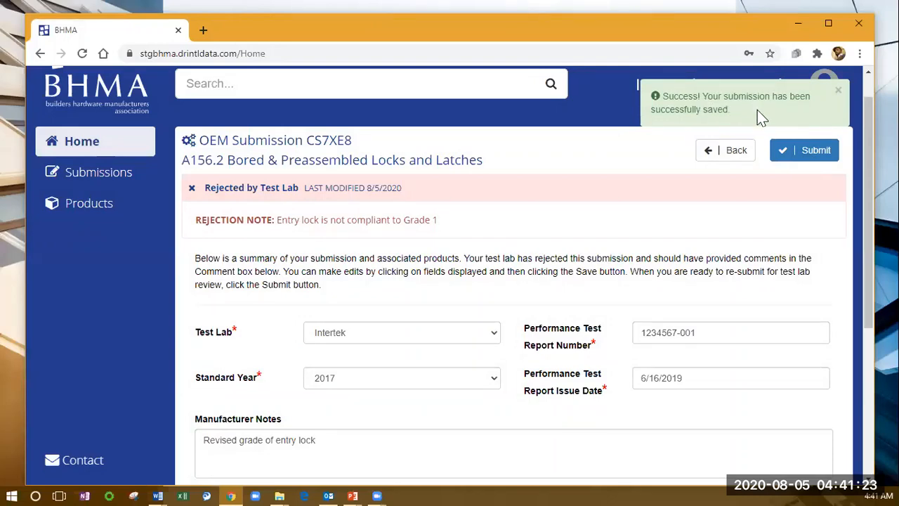
pyautogui.click(806, 156)
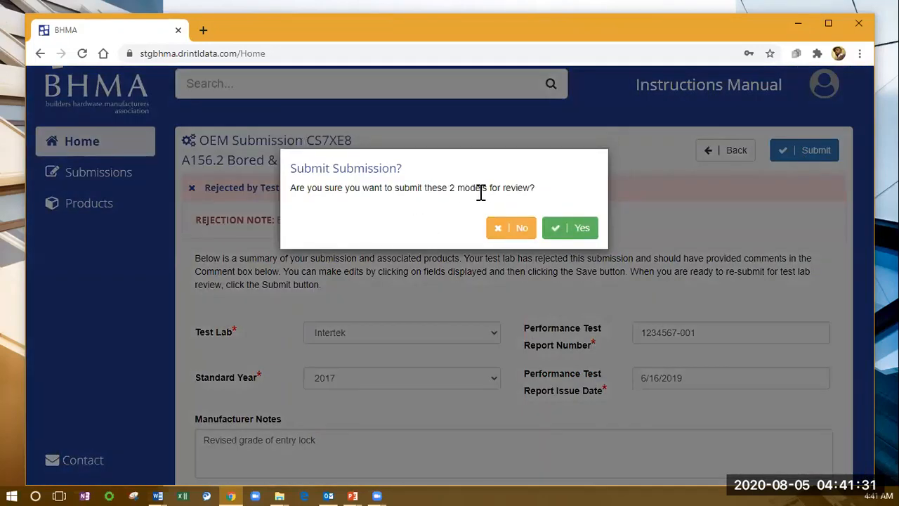
pyautogui.click(568, 232)
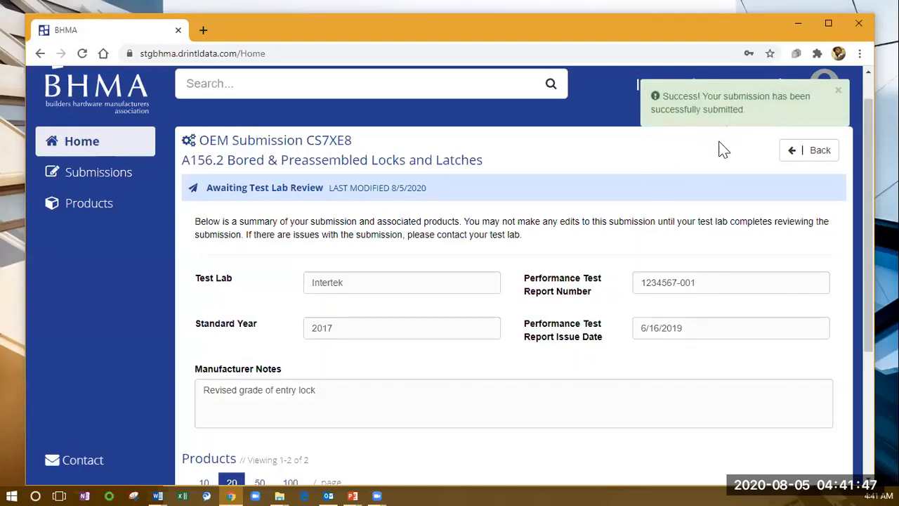
# Check the status of the submitted products and of the submission itself
pyautogui.scroll(-3, 702, 186)
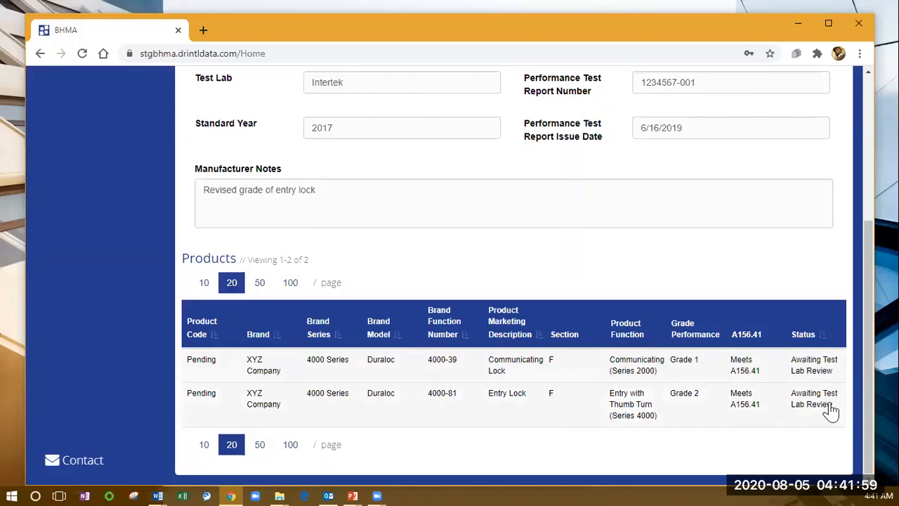
pyautogui.scroll(1, 800, 385)
pyautogui.scroll(3, 801, 385)
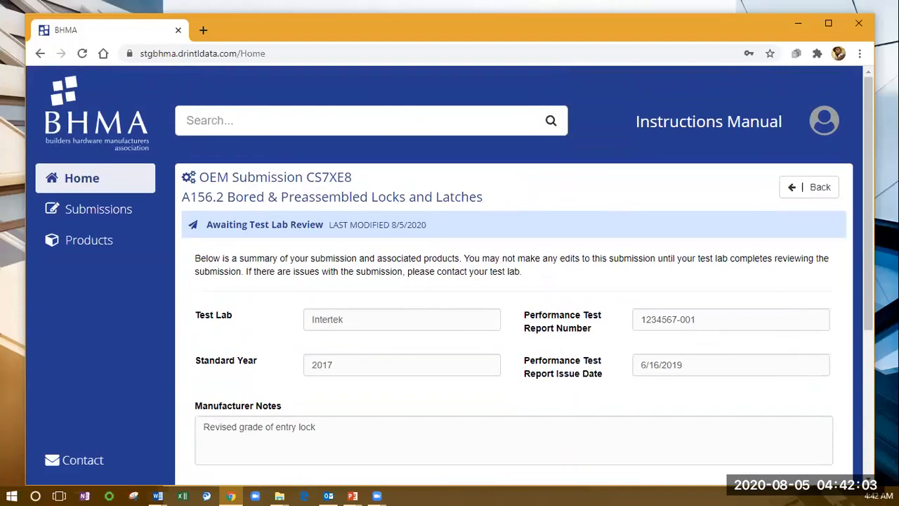
pyautogui.hotkey('alt', 'Tab')
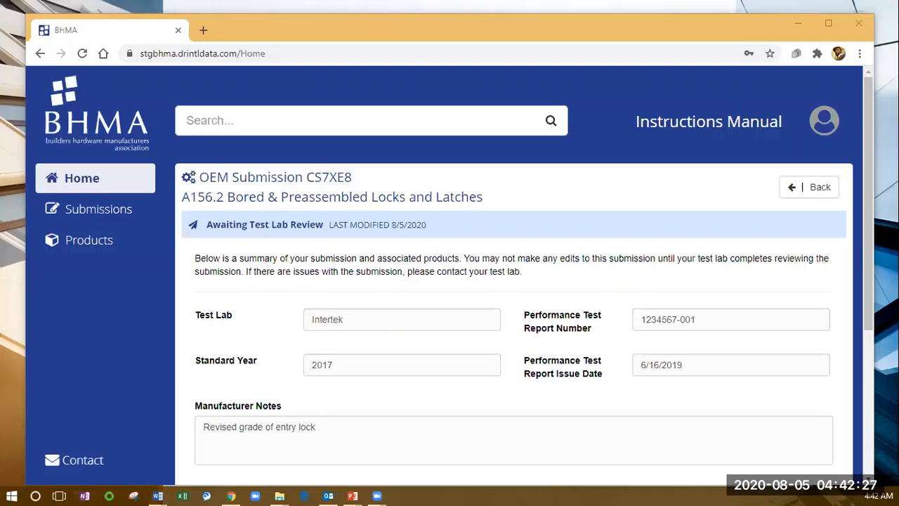
pyautogui.hotkey('alt', 'Tab')
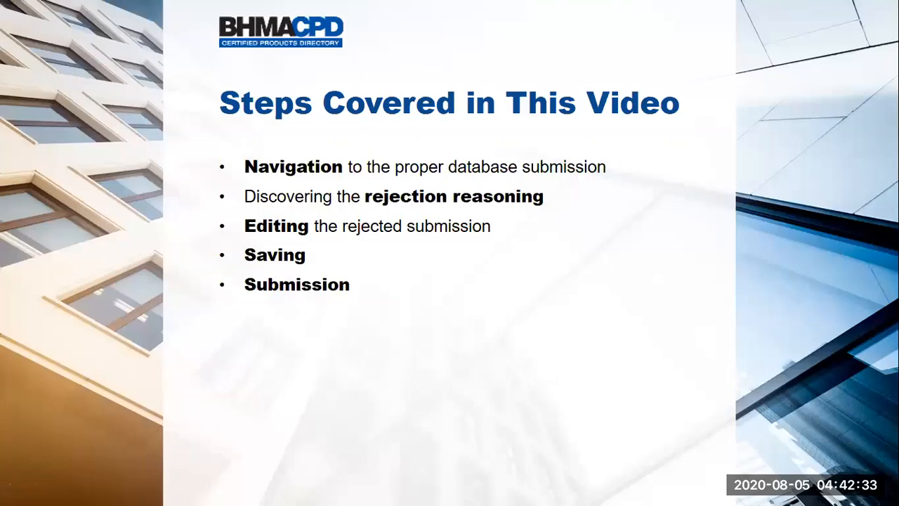
pyautogui.press('Right')
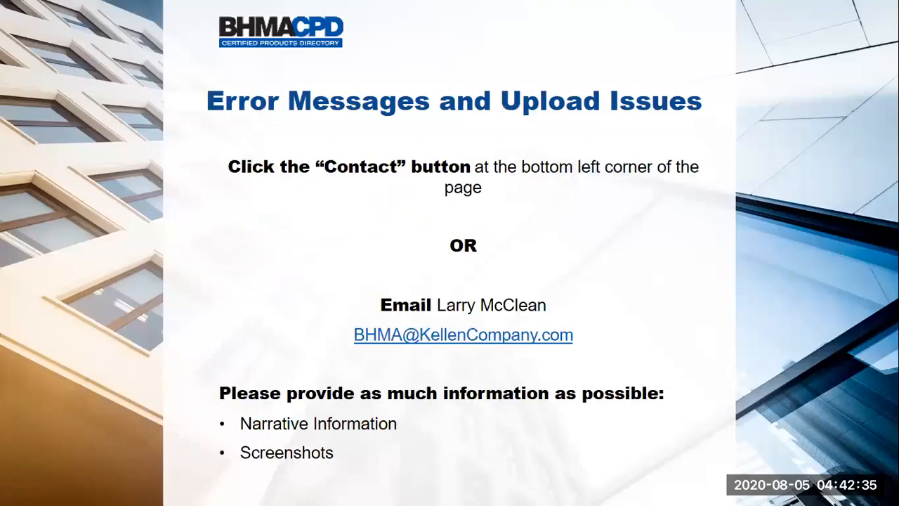